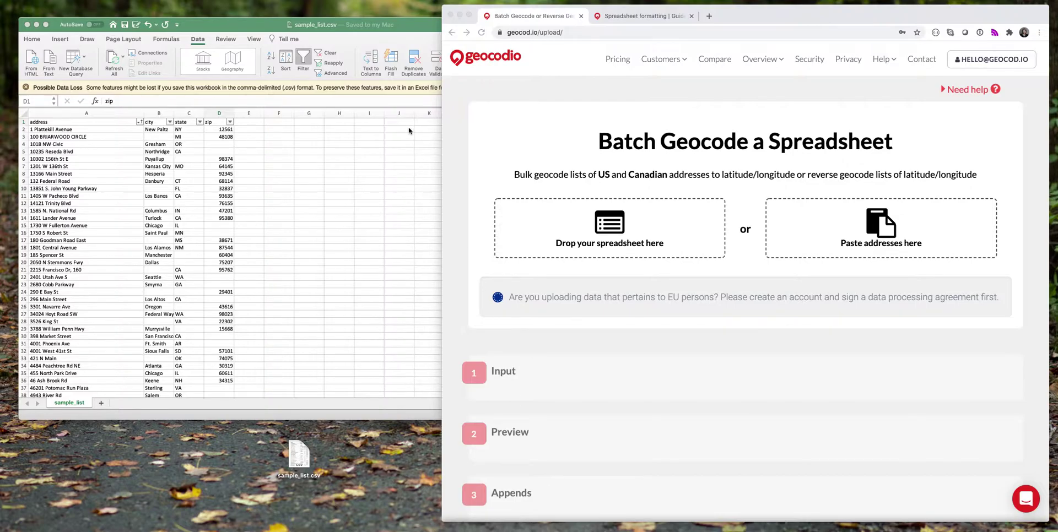
# Step: Raise the Excel sample_list sheet of addresses, cities, states and zips above Chrome
pyautogui.click(403, 33)
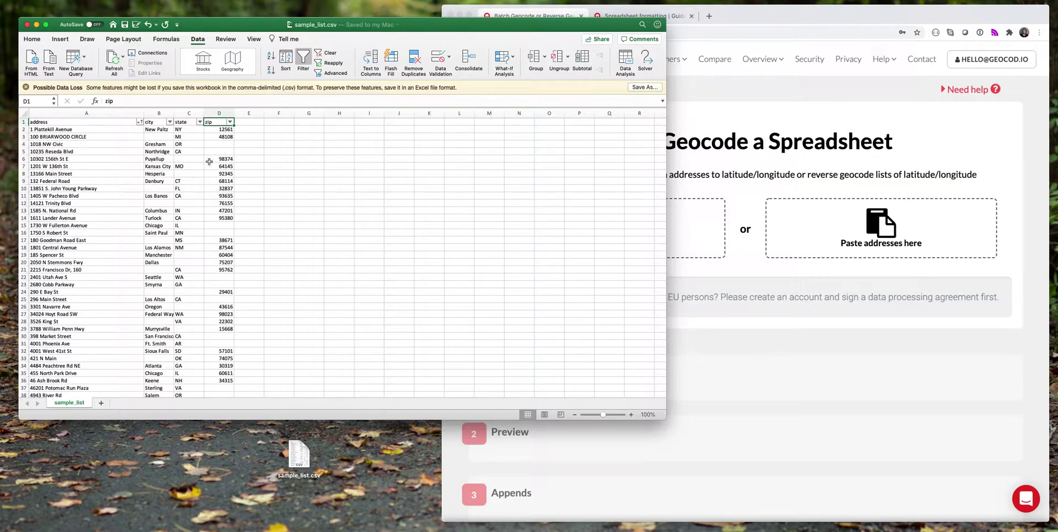
# Step: Switch back to Chrome and view Geocodio's Spreadsheet formatting guide on header and address-column rules
pyautogui.click(708, 7)
pyautogui.click(678, 17)
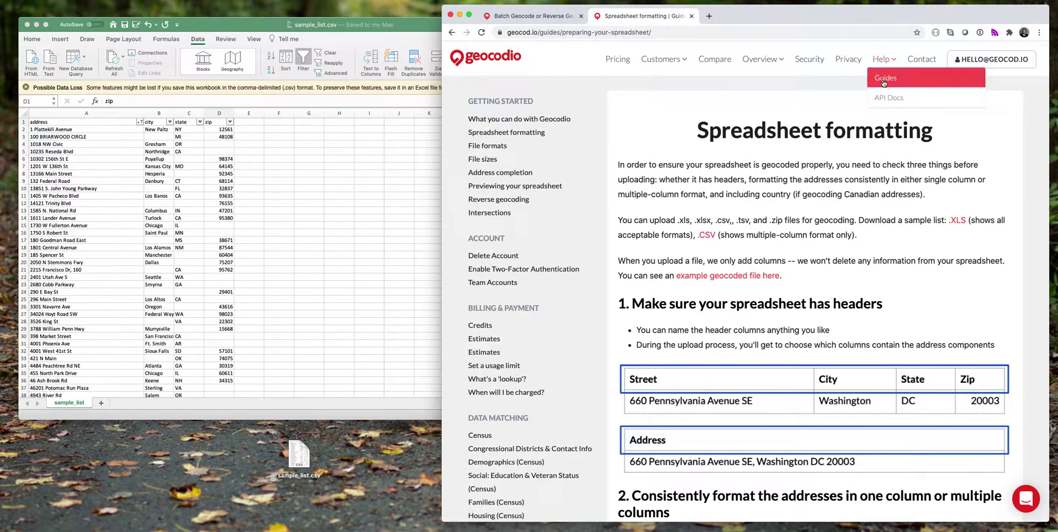
pyautogui.moveTo(884, 58)
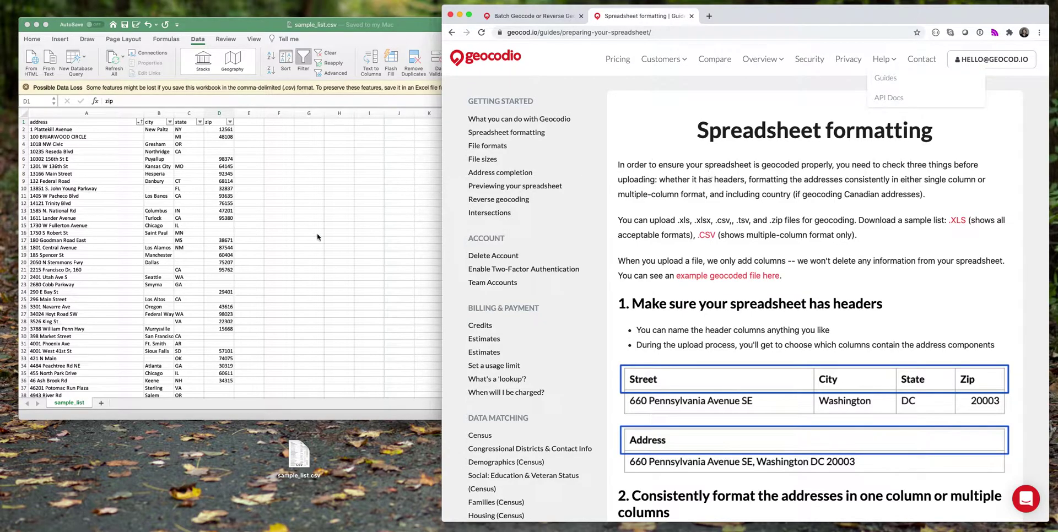
# Step: Return Chrome to the Batch Geocode upload page, then raise the Excel address sheet over it
pyautogui.click(527, 20)
pyautogui.click(248, 194)
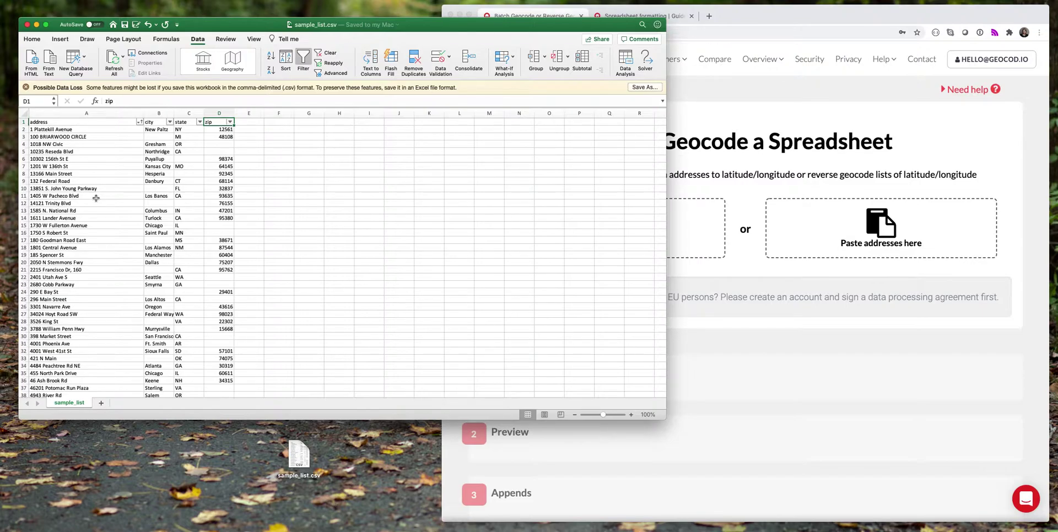
# Step: Drop sample_list.csv onto Geocodio's upload box, mapping its 50 rows' address, city, state and zip columns
pyautogui.click(734, 108)
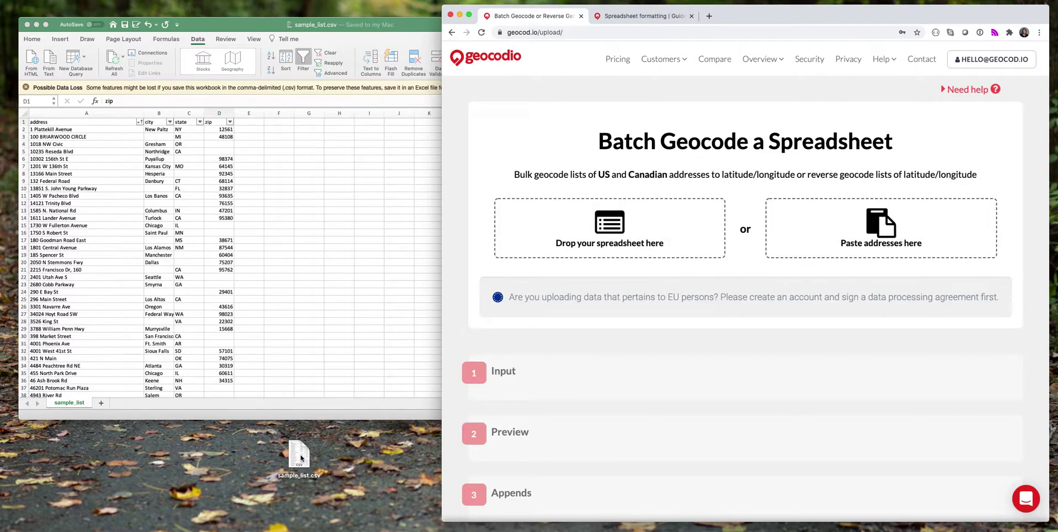
pyautogui.moveTo(300, 456); pyautogui.dragTo(667, 234)
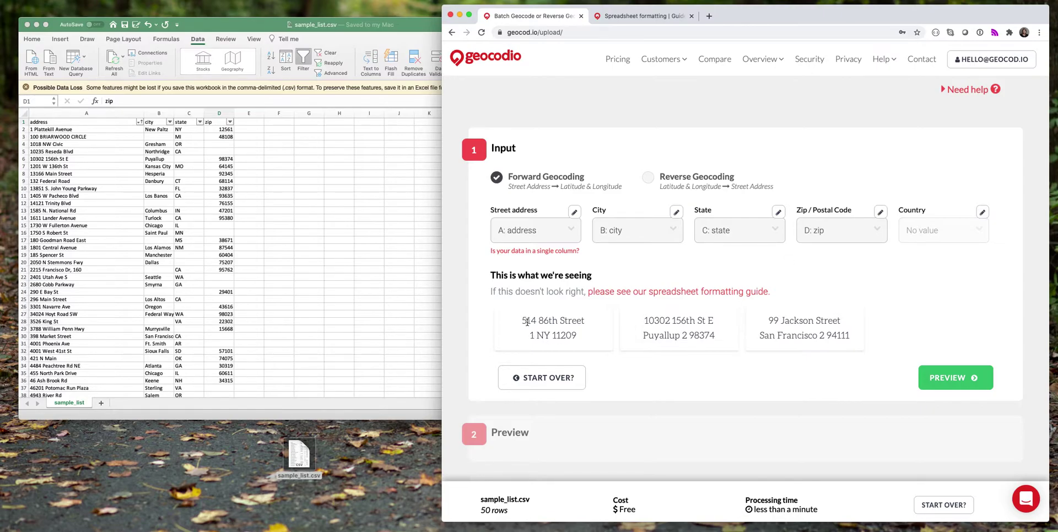
# Step: Preview a geocoded sample of the list and approve the map as looking good
pyautogui.click(951, 379)
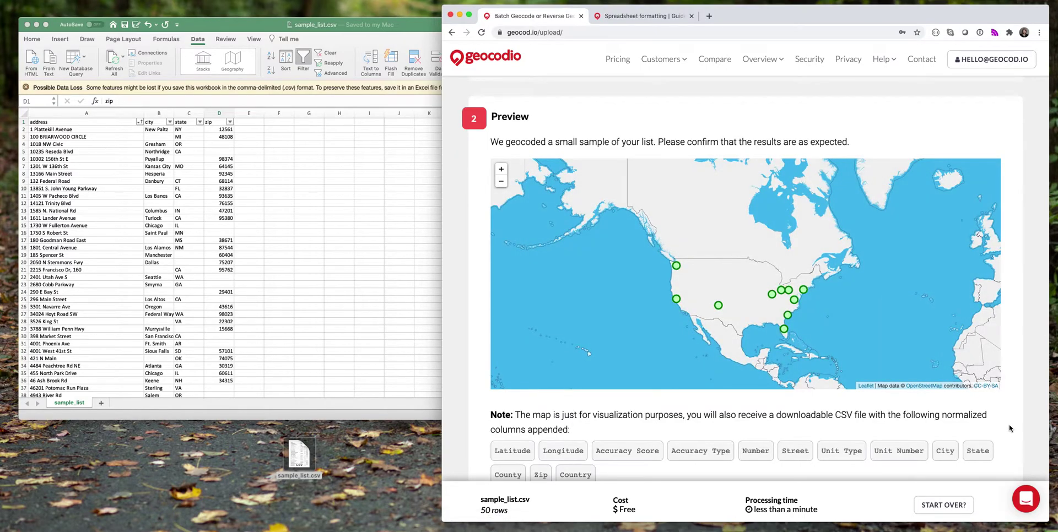
pyautogui.scroll(-3, 1011, 428)
pyautogui.click(951, 446)
# Step: Scroll through the Appends options, leaving all extra data fields unselected
pyautogui.scroll(-2, 951, 445)
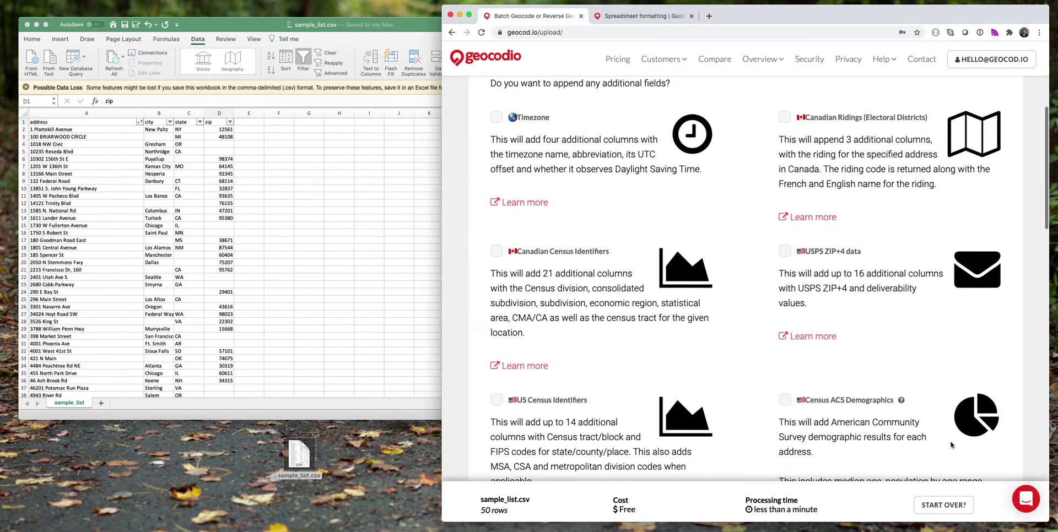
pyautogui.scroll(-1, 951, 445)
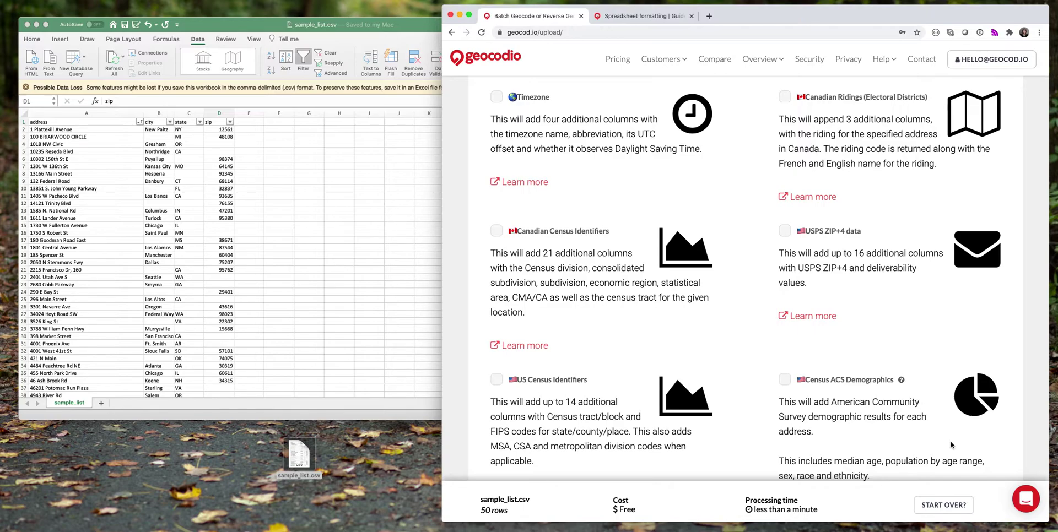
pyautogui.scroll(-2, 951, 446)
pyautogui.scroll(-1, 951, 446)
pyautogui.scroll(-2, 951, 444)
pyautogui.scroll(-1, 951, 442)
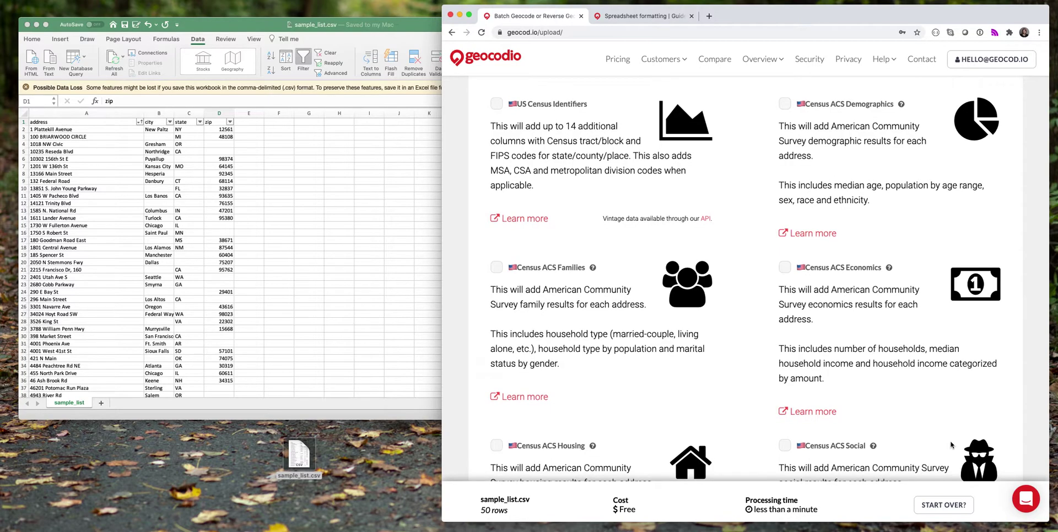
pyautogui.scroll(-2, 950, 445)
pyautogui.scroll(-3, 951, 446)
pyautogui.scroll(-1, 951, 446)
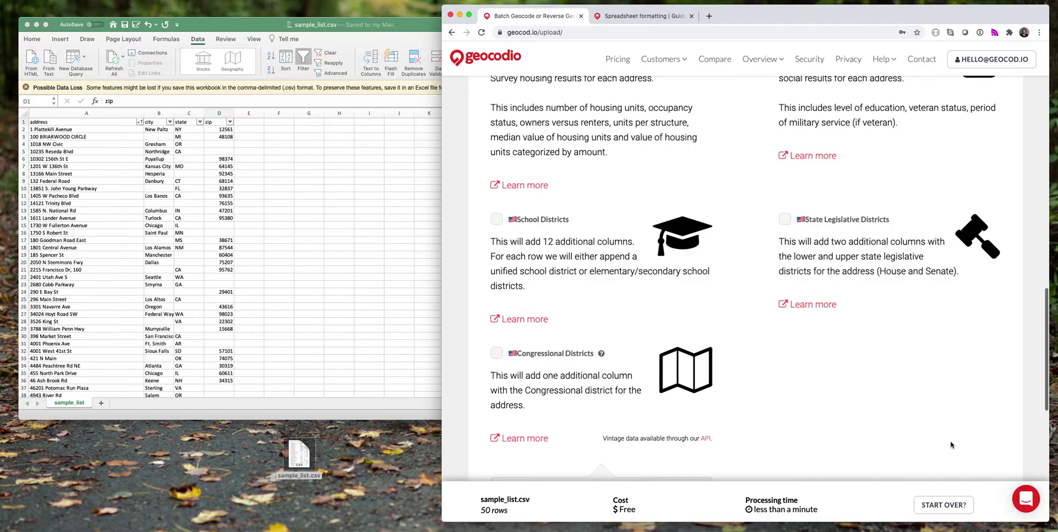
pyautogui.scroll(-2, 950, 446)
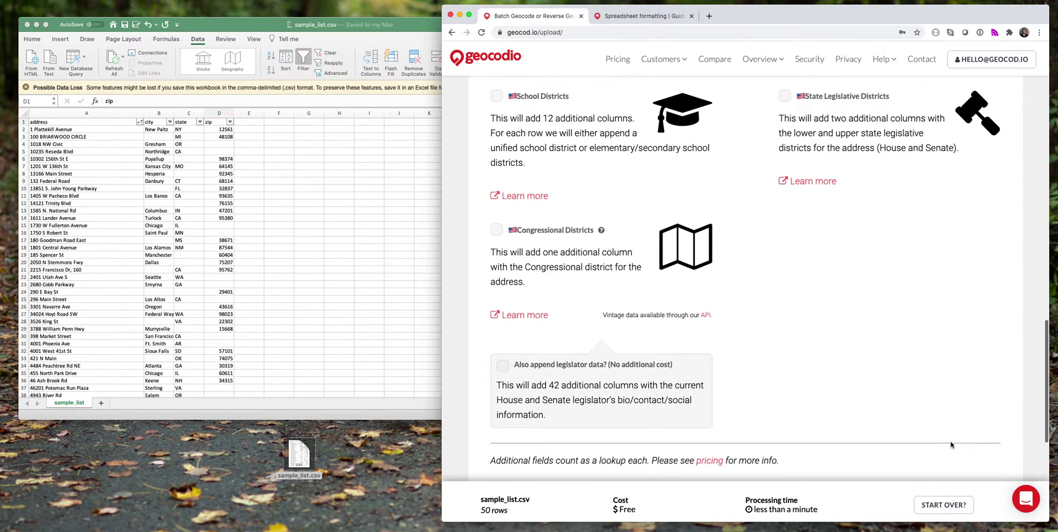
pyautogui.scroll(-1, 952, 443)
# Step: Skip the appends and start geocoding all 50 rows from the Finalize step
pyautogui.click(956, 423)
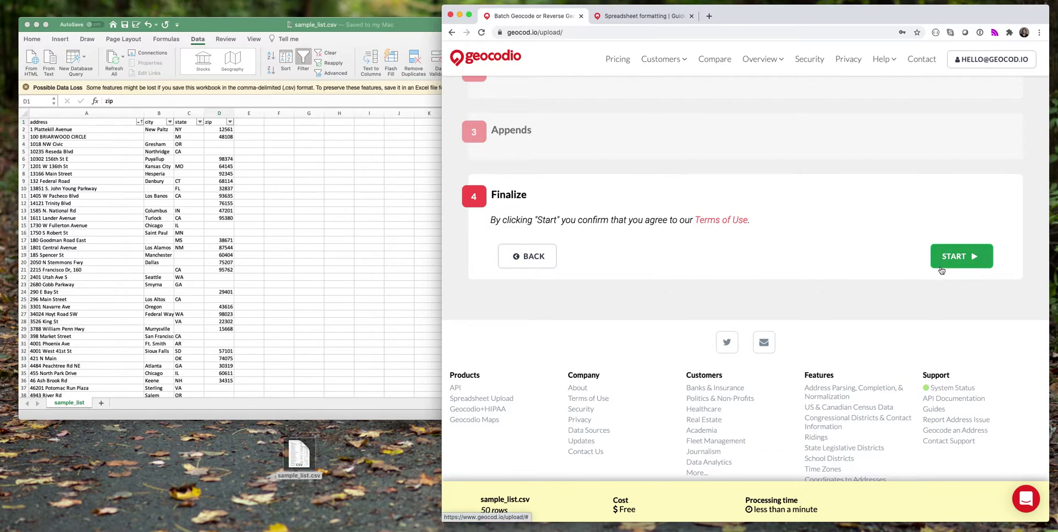
pyautogui.click(954, 258)
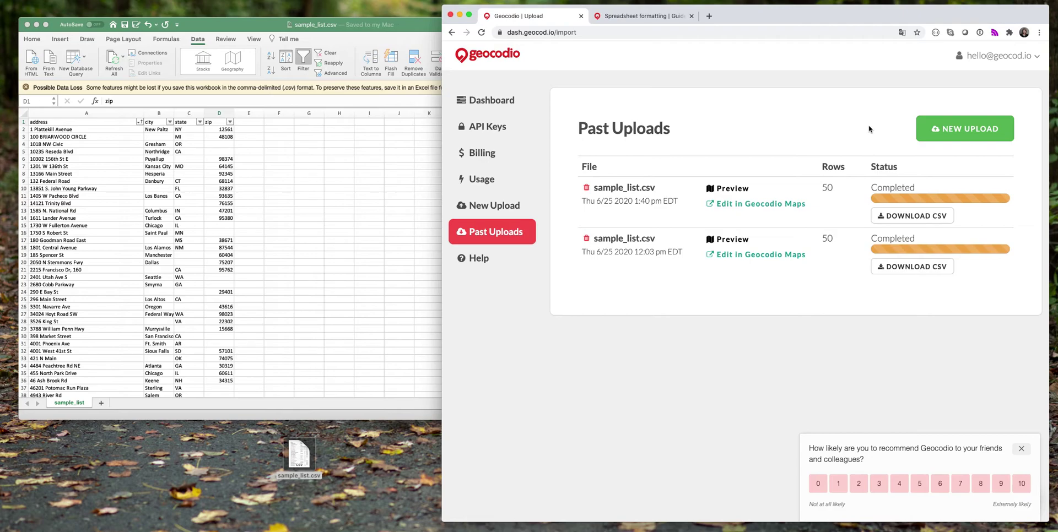
# Step: Download the geocoded CSV for the newest completed sample_list.csv job
pyautogui.click(904, 218)
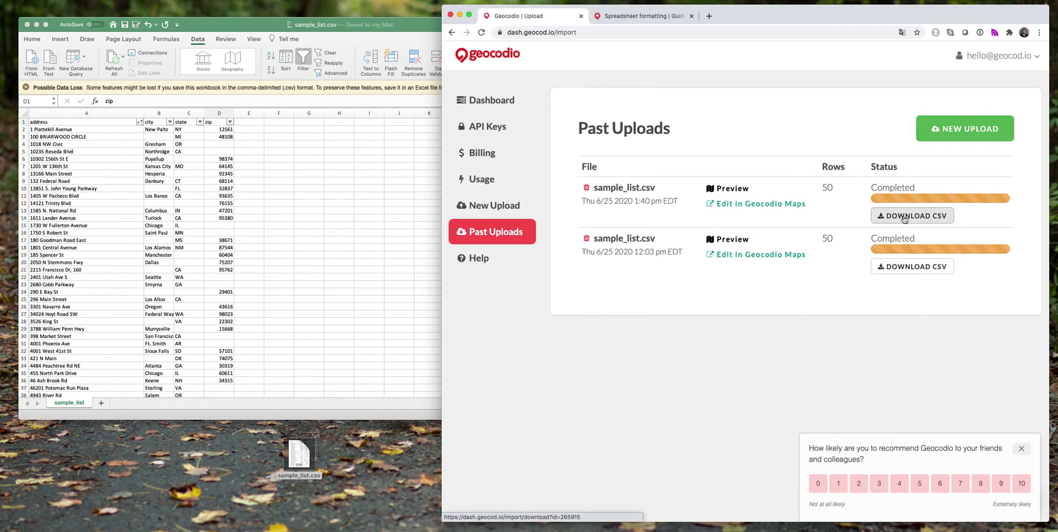
# Step: Open the downloaded sample_list_geocodio CSV in Excel from Chrome's download bar
pyautogui.click(497, 513)
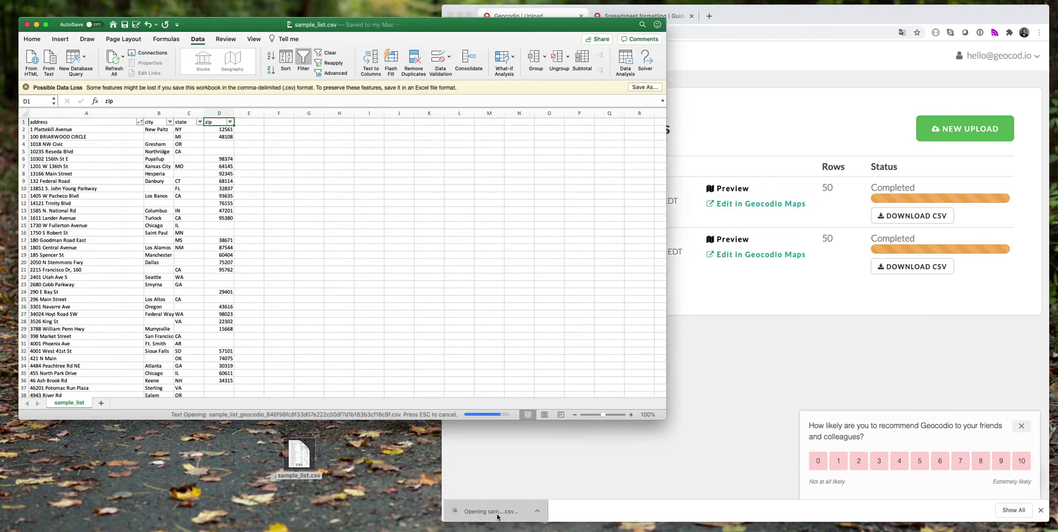